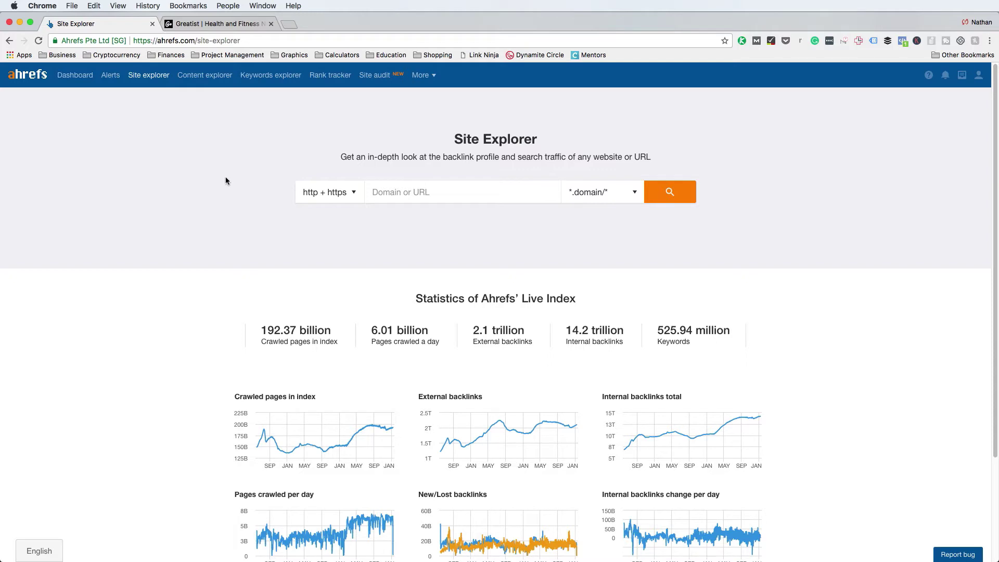
Step: Paste the keyword 'what is creatine' into Ahrefs Keywords Explorer
{"action": "left_click", "coordinate": [264, 78]}
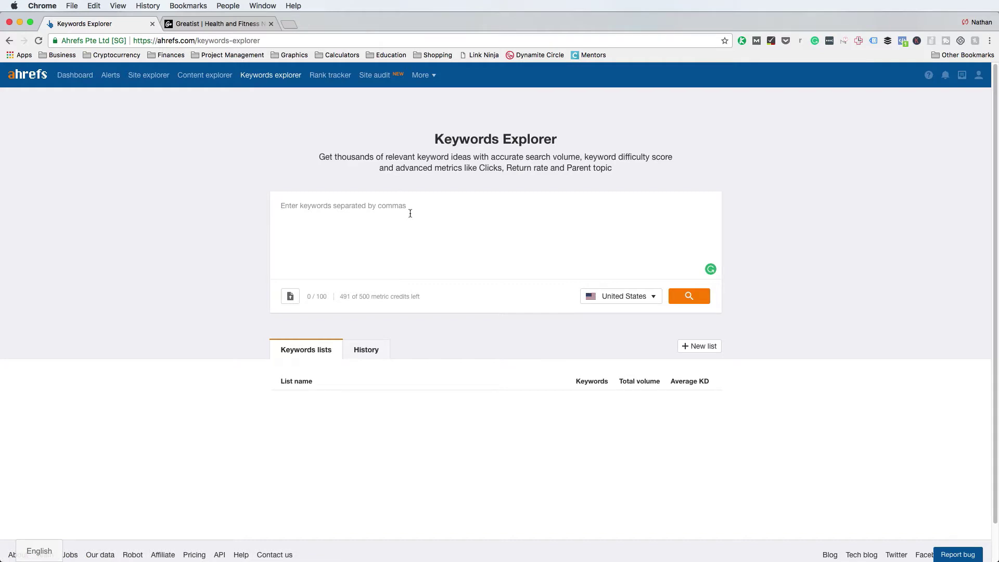
{"action": "type", "text": "what is creatine"}
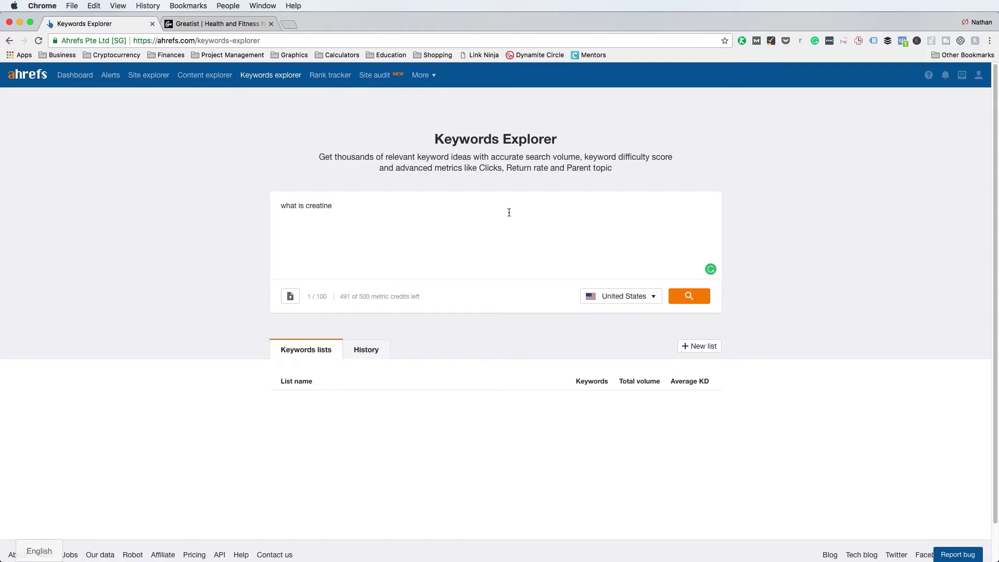
Step: Search 'what is creatine' to show its overview: difficulty 39, 14K US volume
{"action": "left_click", "coordinate": [693, 300]}
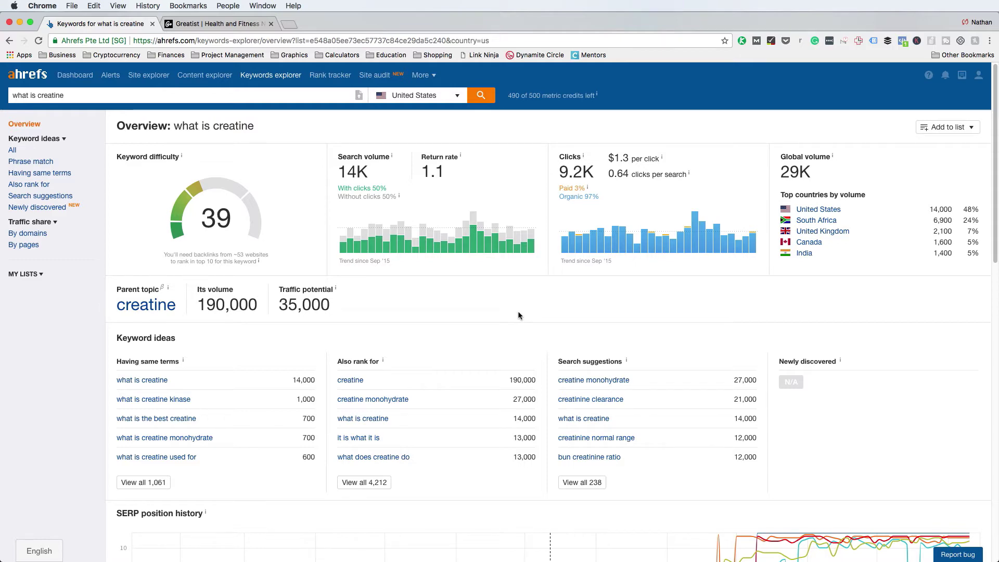
Step: Scroll down to the SERP overview table, led by Healthline's Creatine 101 page
{"action": "scroll", "coordinate": [71, 388], "scroll_direction": "down", "scroll_amount": 5}
{"action": "scroll", "coordinate": [71, 390], "scroll_direction": "down", "scroll_amount": 12}
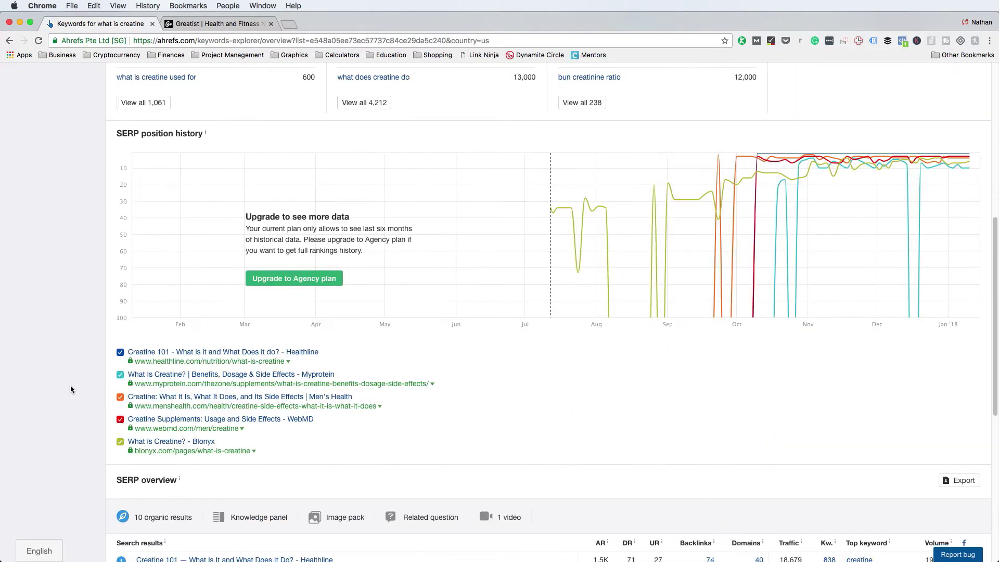
{"action": "scroll", "coordinate": [72, 389], "scroll_direction": "down", "scroll_amount": 2}
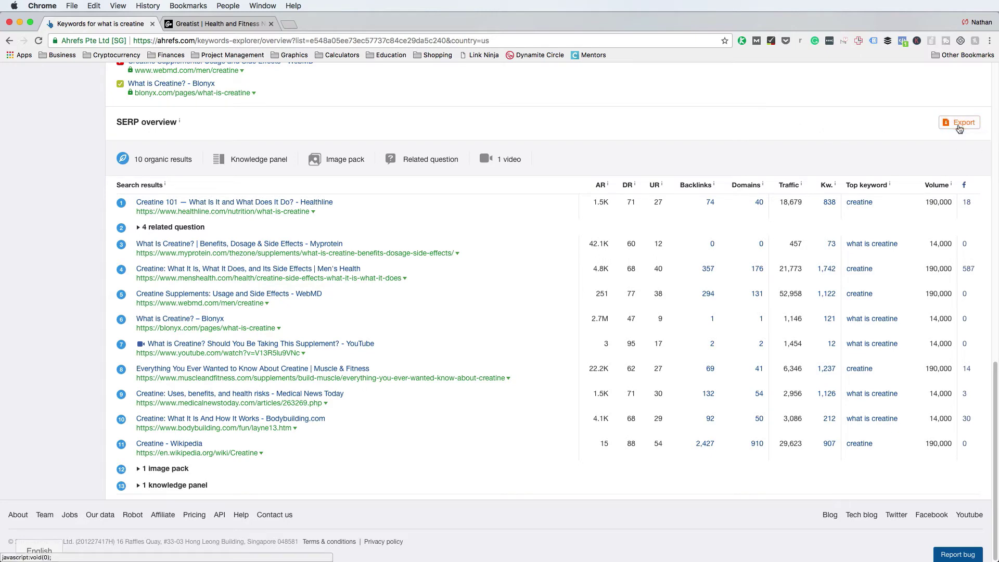
Step: Export the SERP overview as a full Microsoft Excel CSV and download the file
{"action": "left_click", "coordinate": [959, 128]}
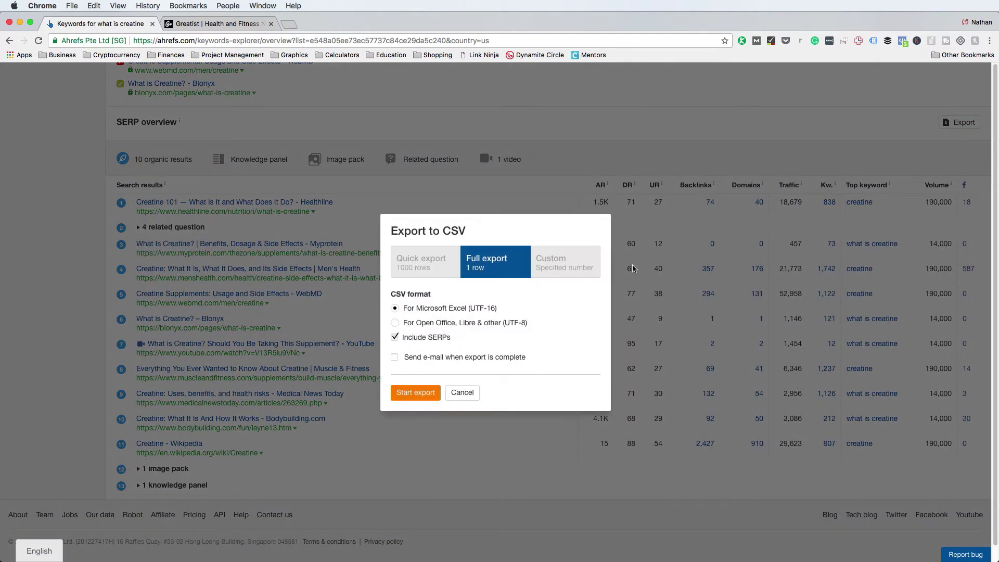
{"action": "left_click", "coordinate": [420, 398]}
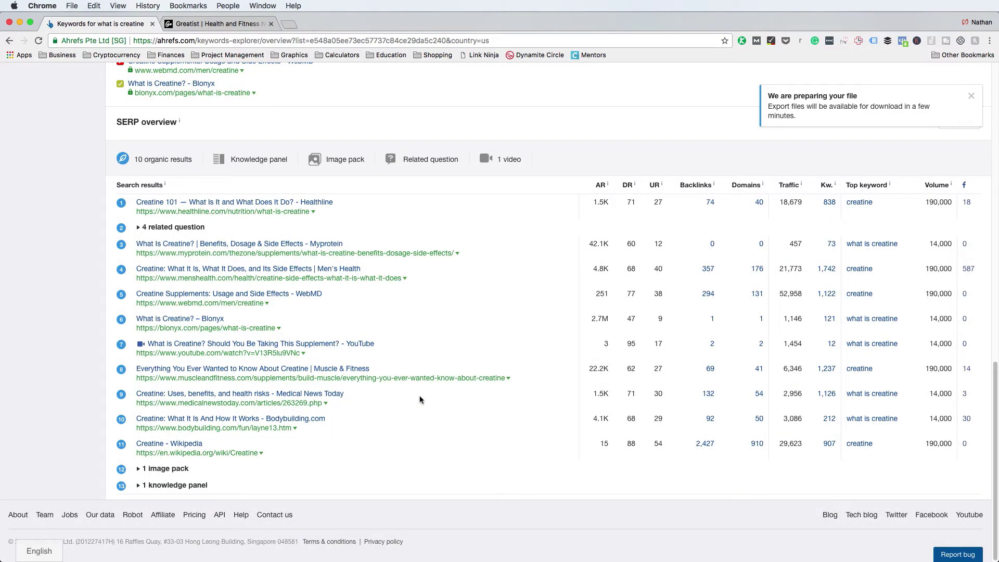
{"action": "left_click", "coordinate": [791, 136]}
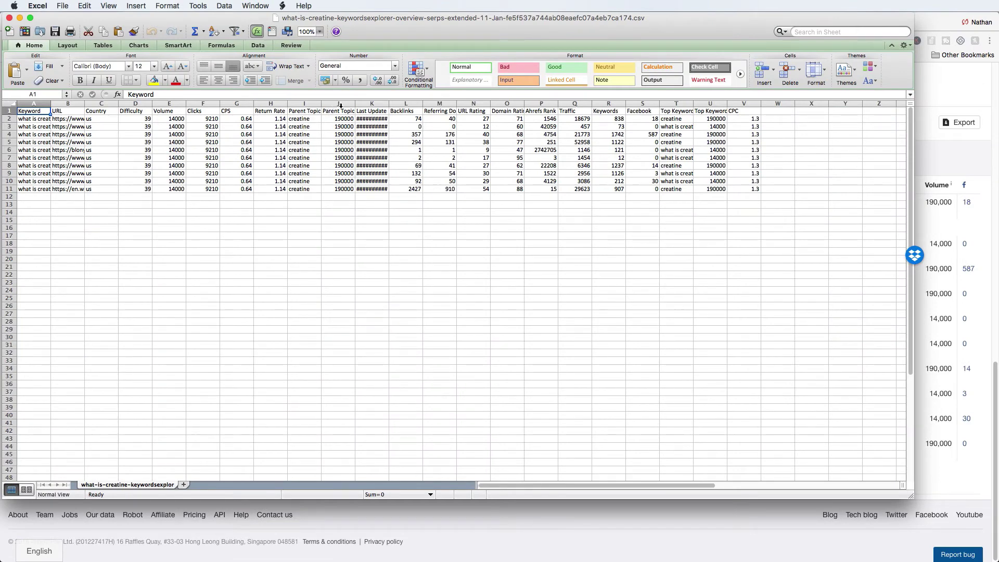
Step: Delete columns C through K, Country to Last Update
{"action": "left_click_drag", "start_coordinate": [376, 103], "coordinate": [91, 104]}
{"action": "left_click_drag", "start_coordinate": [171, 139], "coordinate": [181, 140]}
{"action": "right_click", "coordinate": [182, 141]}
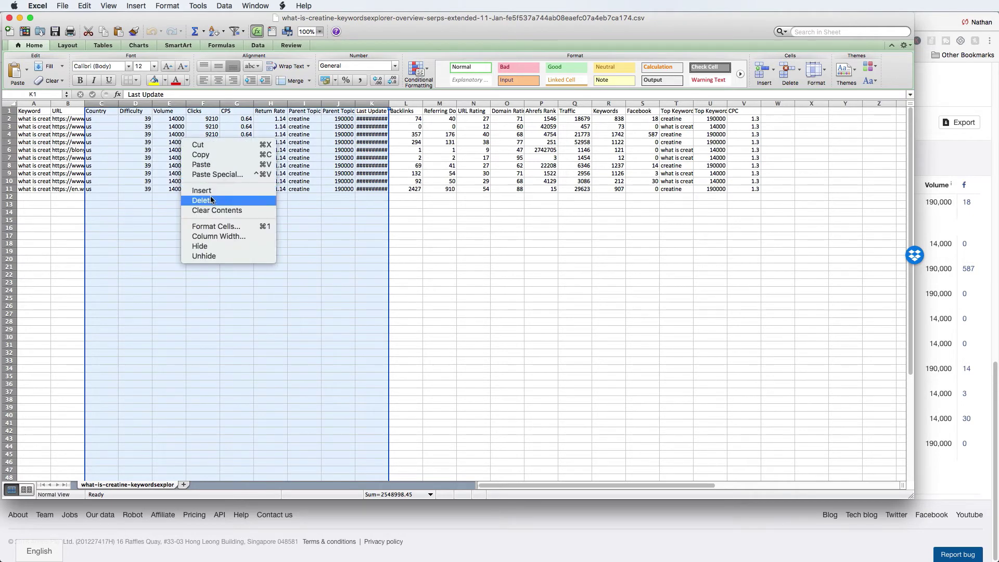
{"action": "left_click", "coordinate": [217, 200]}
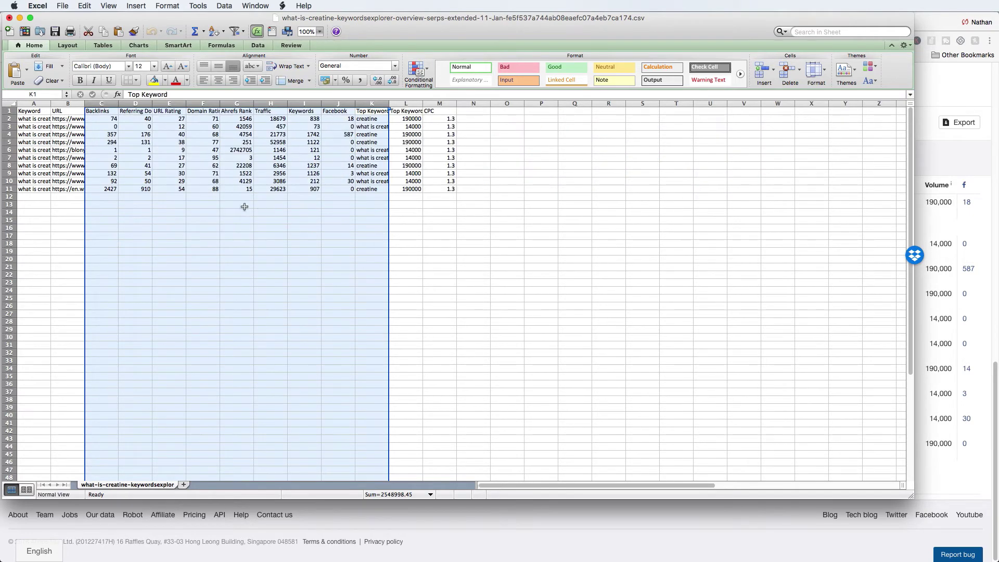
{"action": "left_click", "coordinate": [242, 206]}
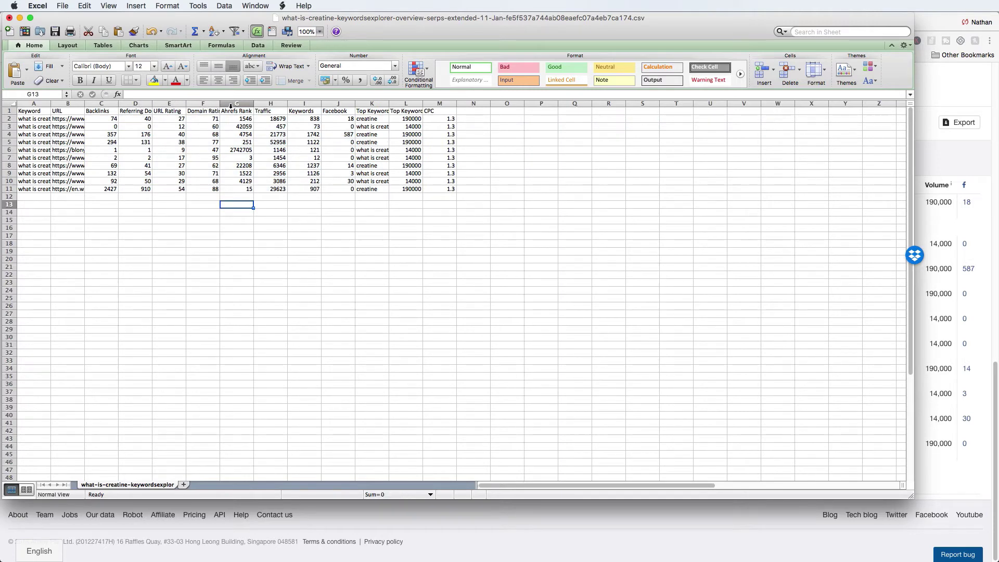
Step: Delete the Ahrefs Rank, Traffic, Keywords, Top Keyword and CPC columns, then auto-fit Backlinks through Facebook
{"action": "left_click_drag", "start_coordinate": [236, 104], "coordinate": [307, 108]}
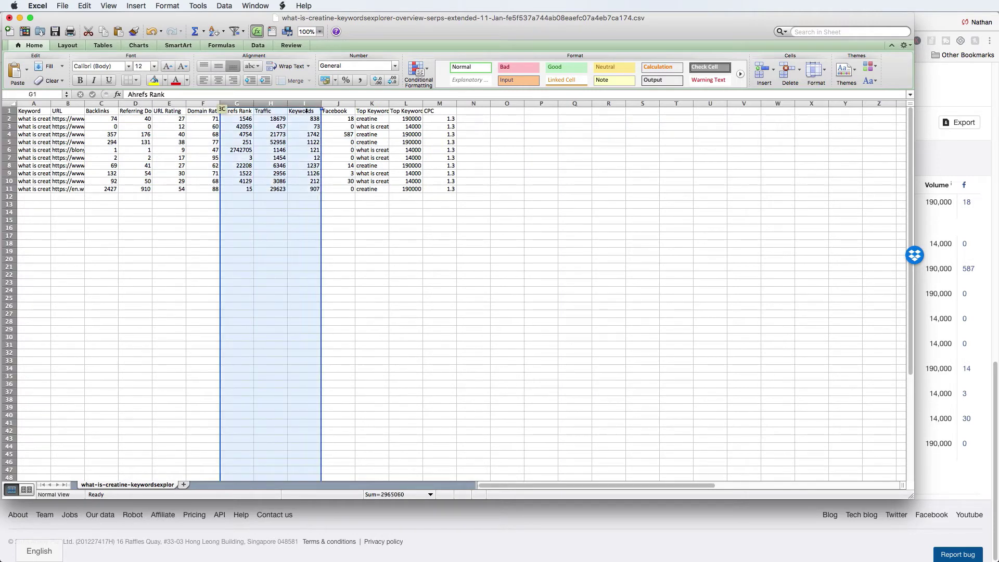
{"action": "right_click", "coordinate": [300, 138]}
{"action": "left_click", "coordinate": [307, 198]}
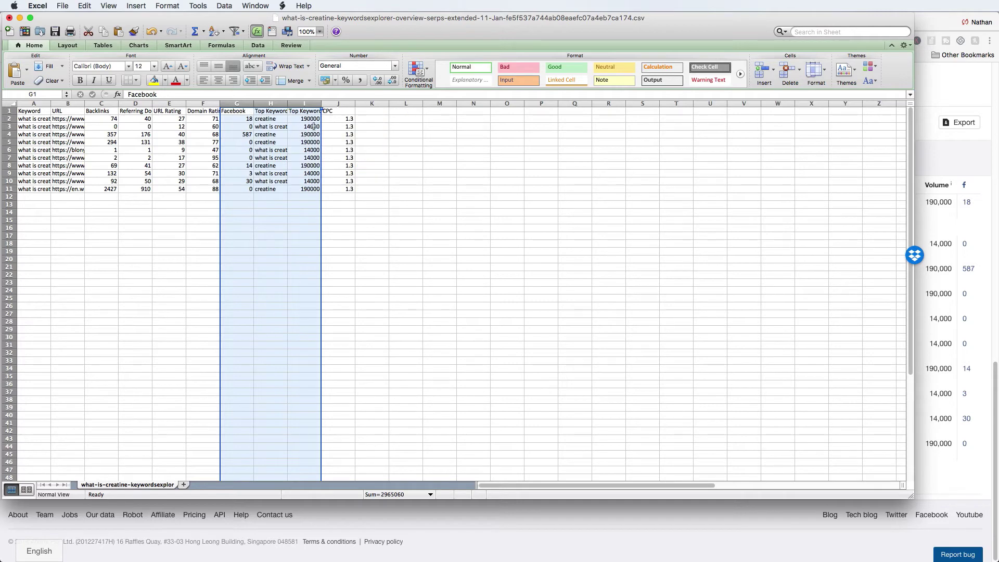
{"action": "left_click_drag", "start_coordinate": [284, 104], "coordinate": [361, 125]}
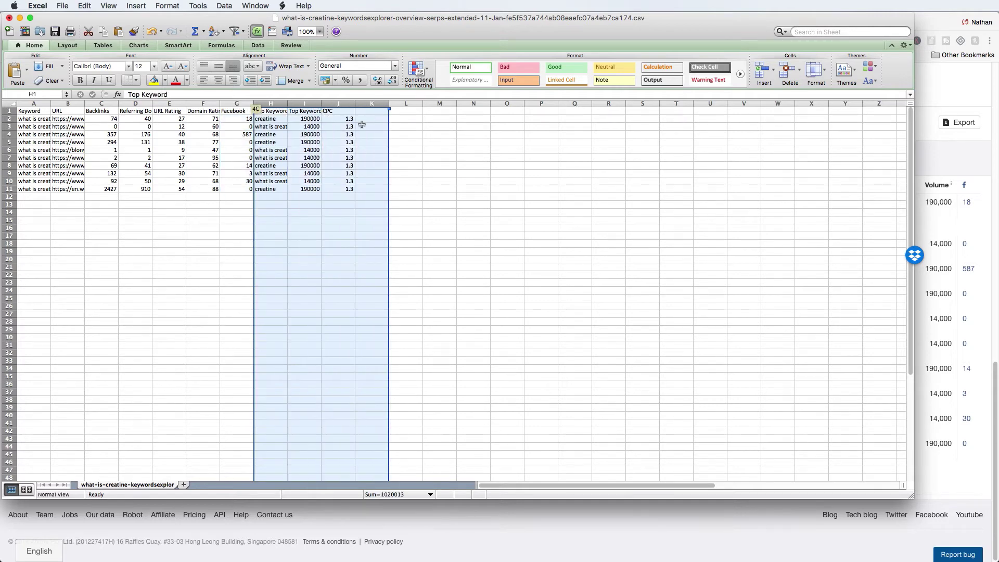
{"action": "right_click", "coordinate": [362, 125]}
{"action": "left_click", "coordinate": [396, 185]}
{"action": "left_click_drag", "start_coordinate": [102, 105], "coordinate": [243, 109]}
{"action": "double_click", "coordinate": [254, 103]}
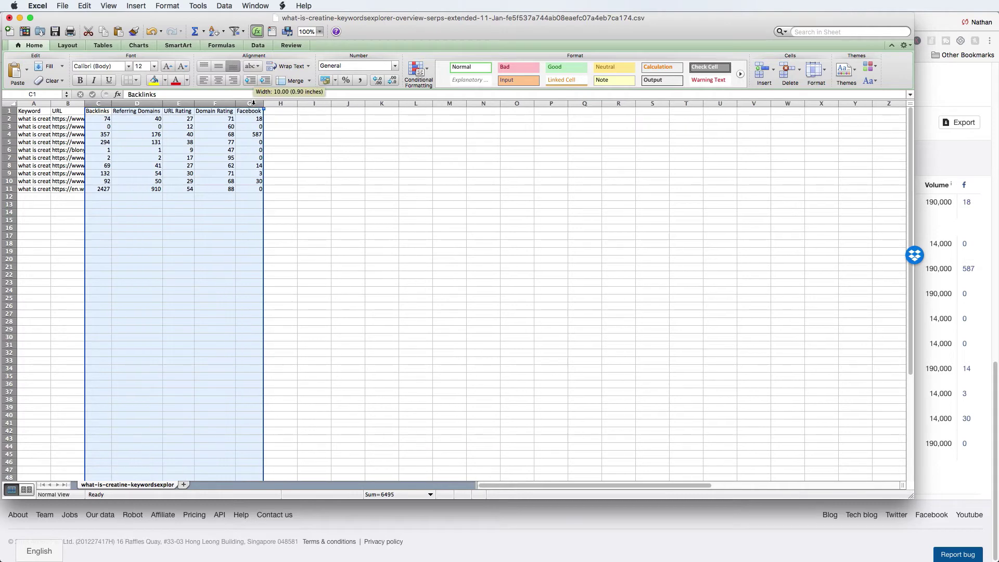
Step: Average Backlinks and Referring Domains into C12 and D12 (344.8 and 140.5)
{"action": "left_click", "coordinate": [334, 140]}
{"action": "left_click_drag", "start_coordinate": [106, 119], "coordinate": [111, 188]}
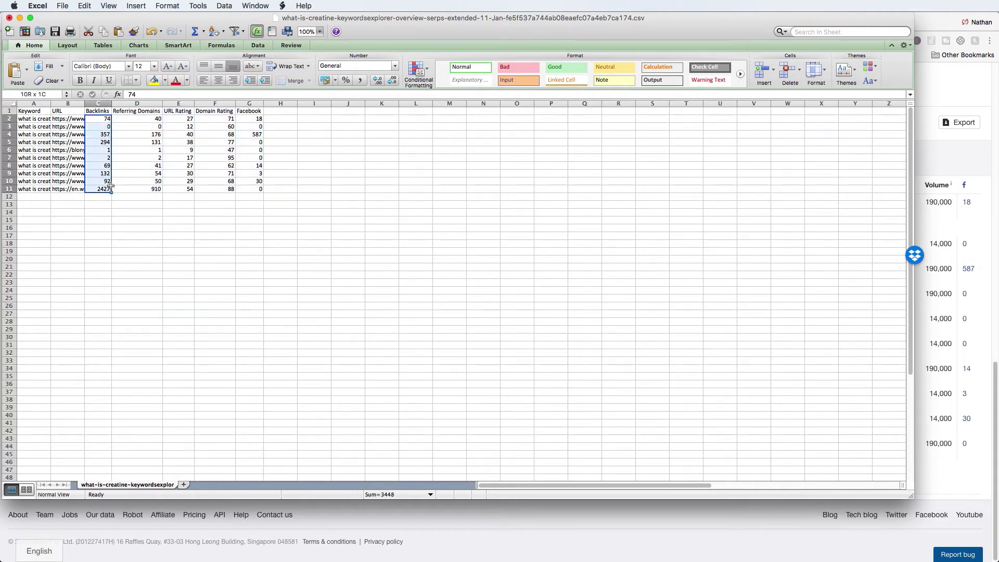
{"action": "left_click", "coordinate": [203, 32]}
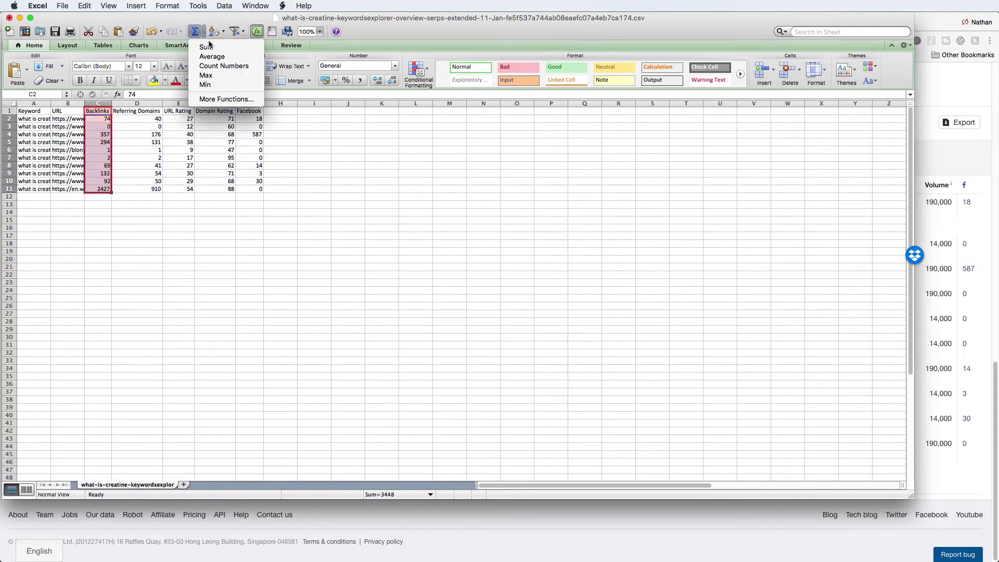
{"action": "left_click", "coordinate": [212, 56]}
{"action": "left_click_drag", "start_coordinate": [151, 119], "coordinate": [161, 187]}
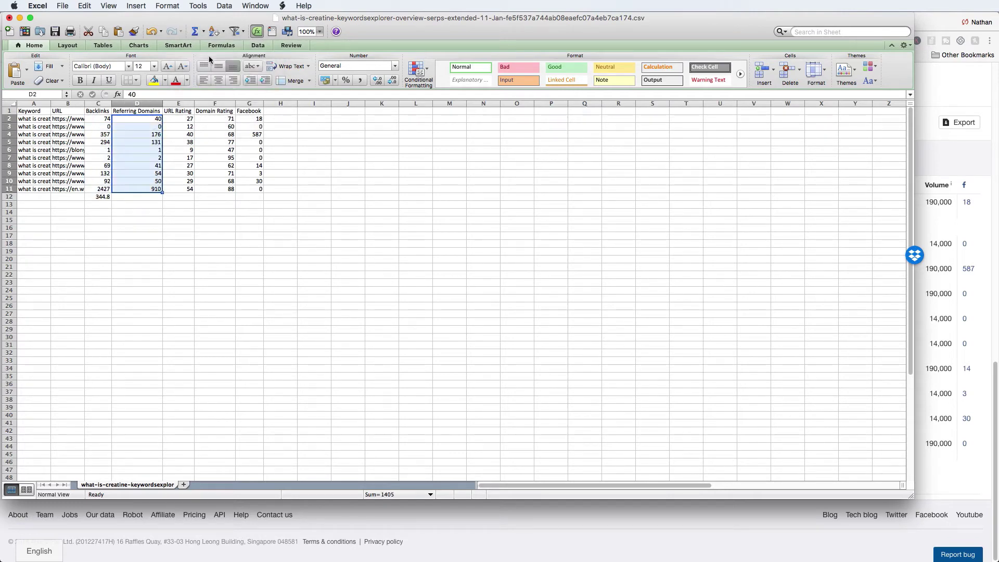
{"action": "left_click", "coordinate": [203, 32]}
{"action": "left_click", "coordinate": [211, 55]}
{"action": "left_click", "coordinate": [183, 203]}
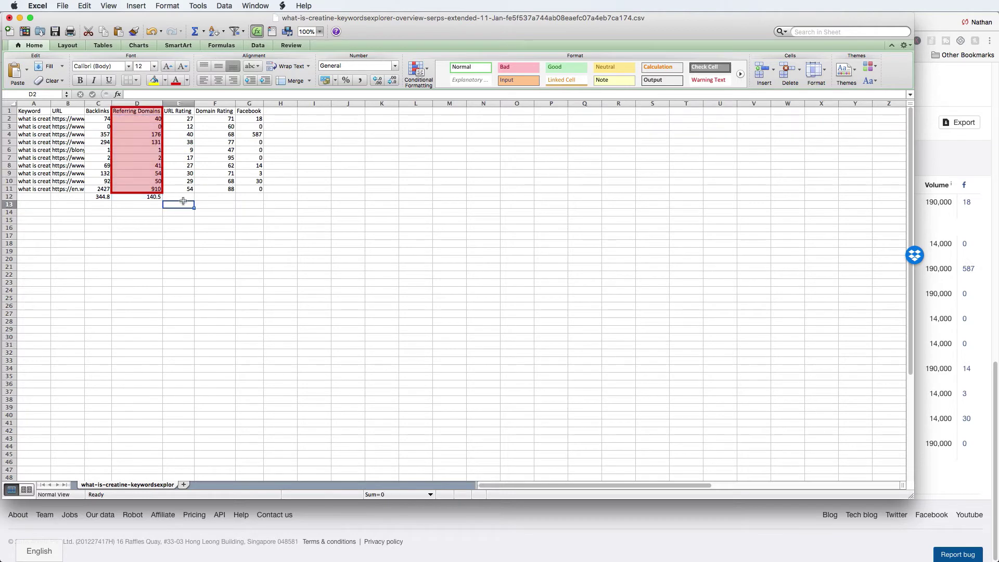
Step: Average URL Rating, Domain Rating and Facebook into E12:G12 (28.3, 70.7, 65.2)
{"action": "left_click_drag", "start_coordinate": [180, 118], "coordinate": [187, 189]}
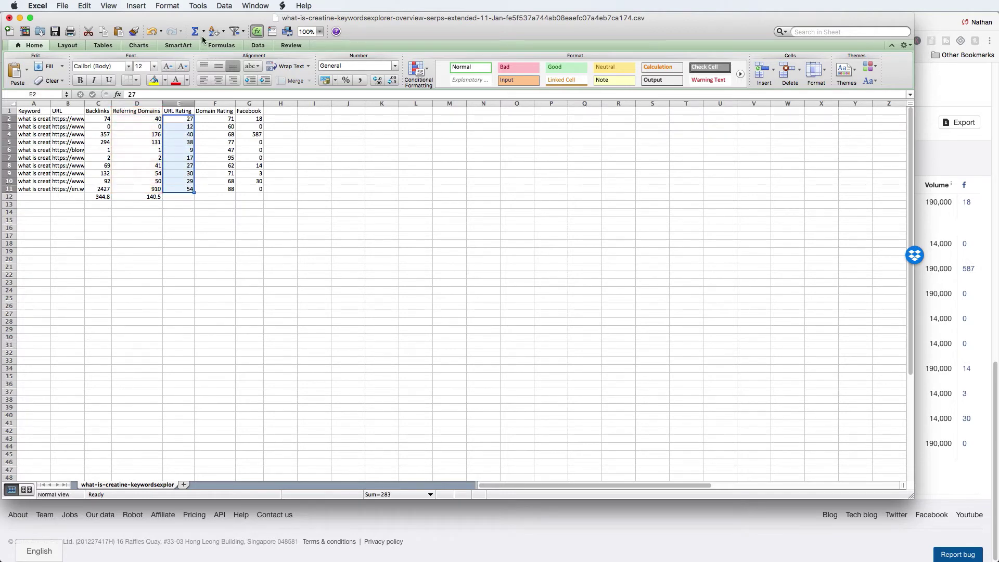
{"action": "left_click", "coordinate": [203, 31]}
{"action": "left_click", "coordinate": [212, 55]}
{"action": "left_click", "coordinate": [245, 197]}
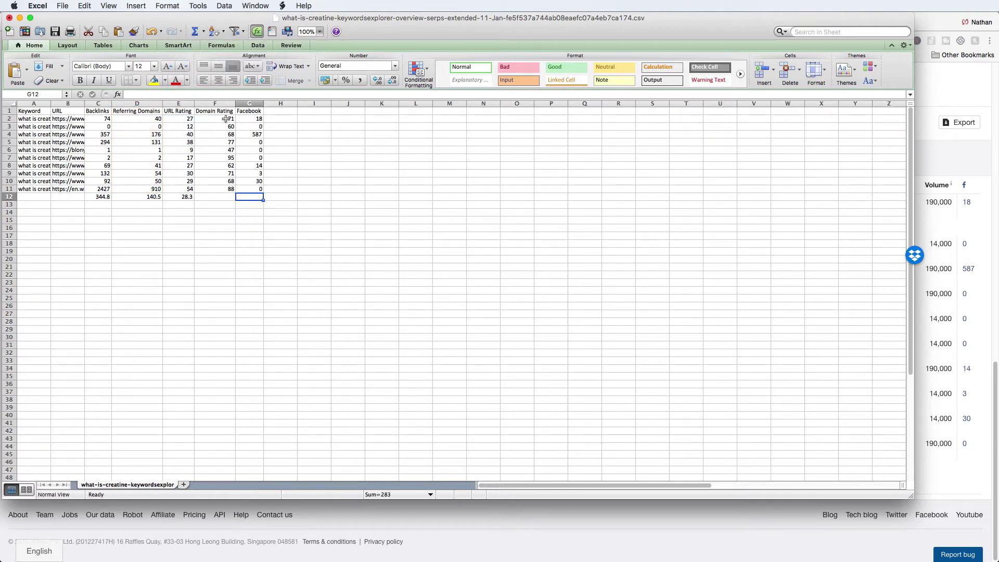
{"action": "left_click_drag", "start_coordinate": [225, 119], "coordinate": [229, 189]}
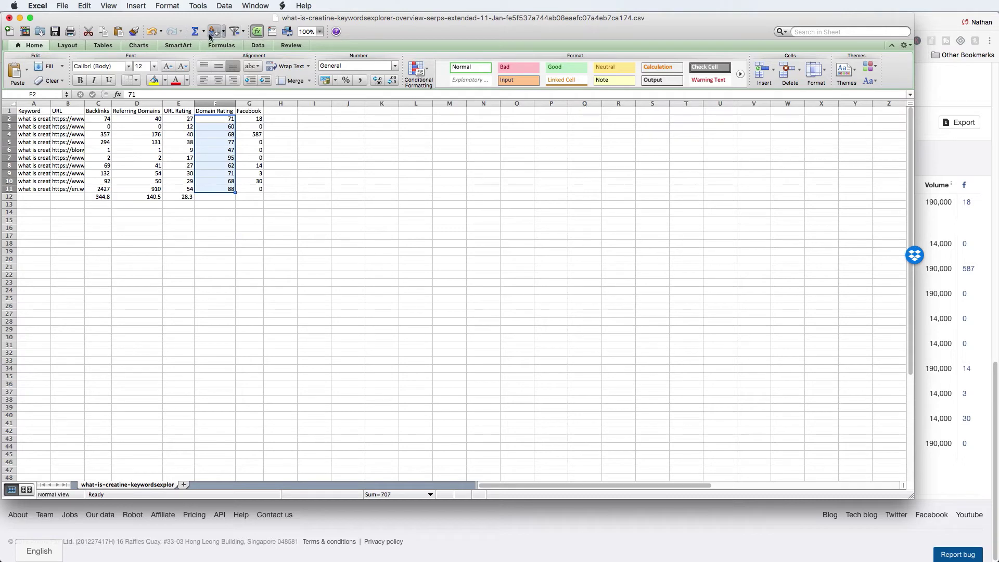
{"action": "left_click", "coordinate": [203, 32]}
{"action": "left_click", "coordinate": [212, 56]}
{"action": "left_click", "coordinate": [268, 197]}
{"action": "left_click_drag", "start_coordinate": [257, 122], "coordinate": [260, 189]}
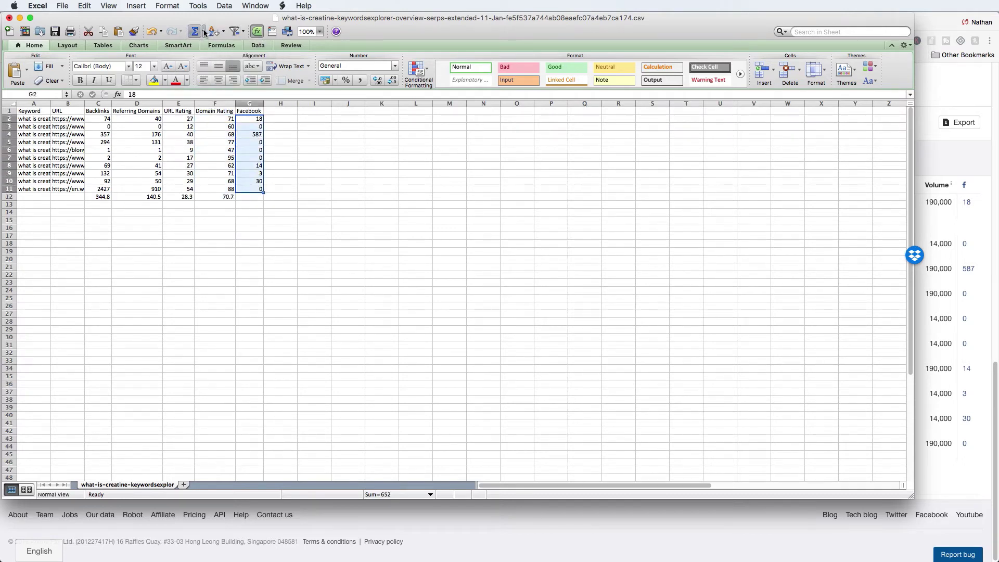
{"action": "left_click", "coordinate": [204, 32]}
{"action": "left_click", "coordinate": [211, 55]}
{"action": "left_click", "coordinate": [175, 220]}
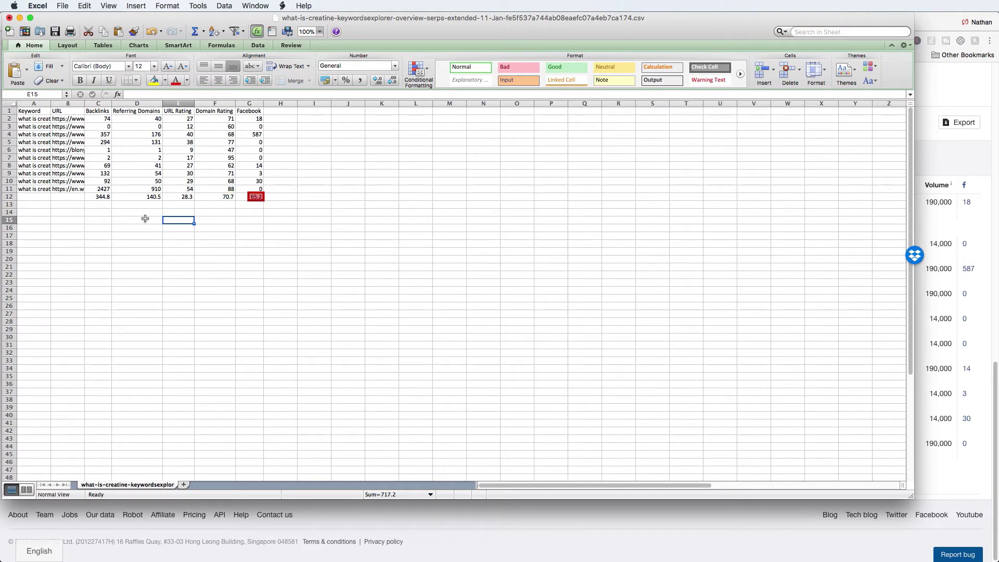
{"action": "left_click", "coordinate": [69, 205]}
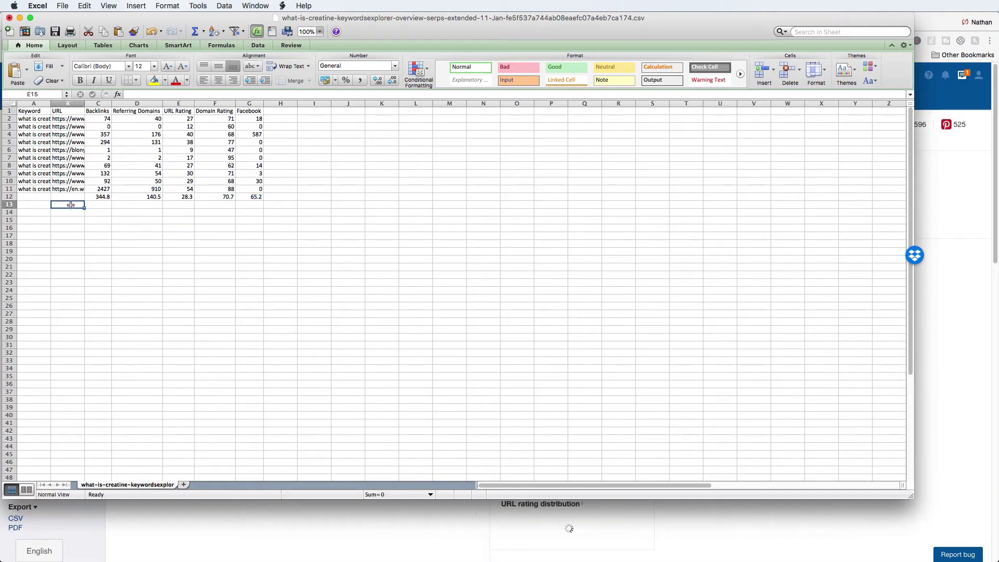
{"action": "type", "text": "https://greatist.com/"}
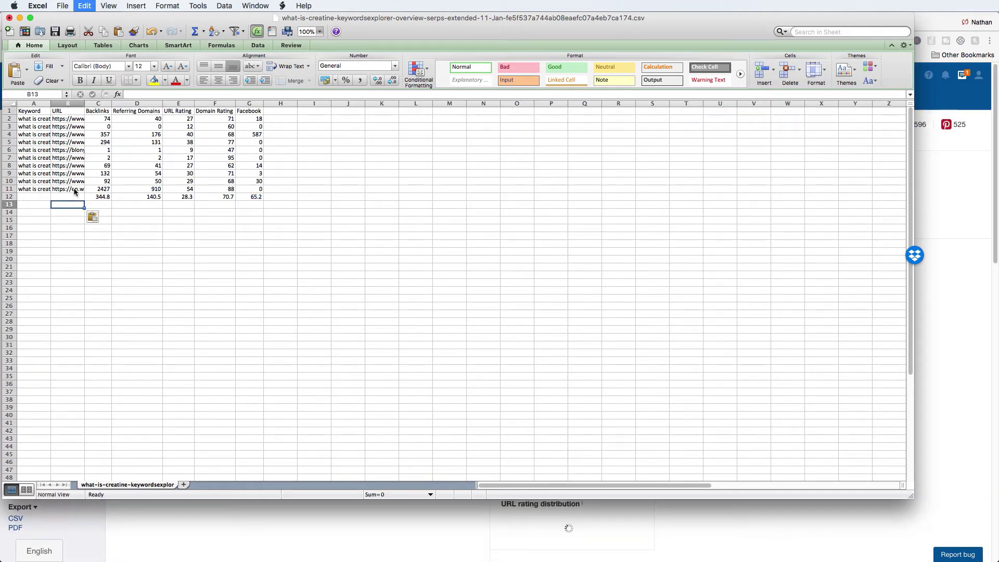
{"action": "left_click_drag", "start_coordinate": [112, 105], "coordinate": [122, 105]}
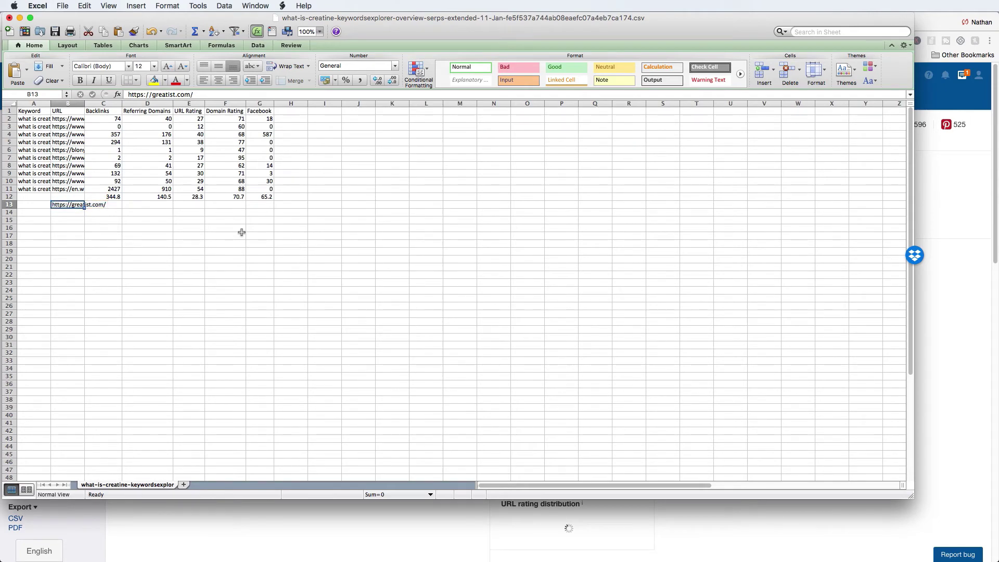
{"action": "key", "text": "super+Tab"}
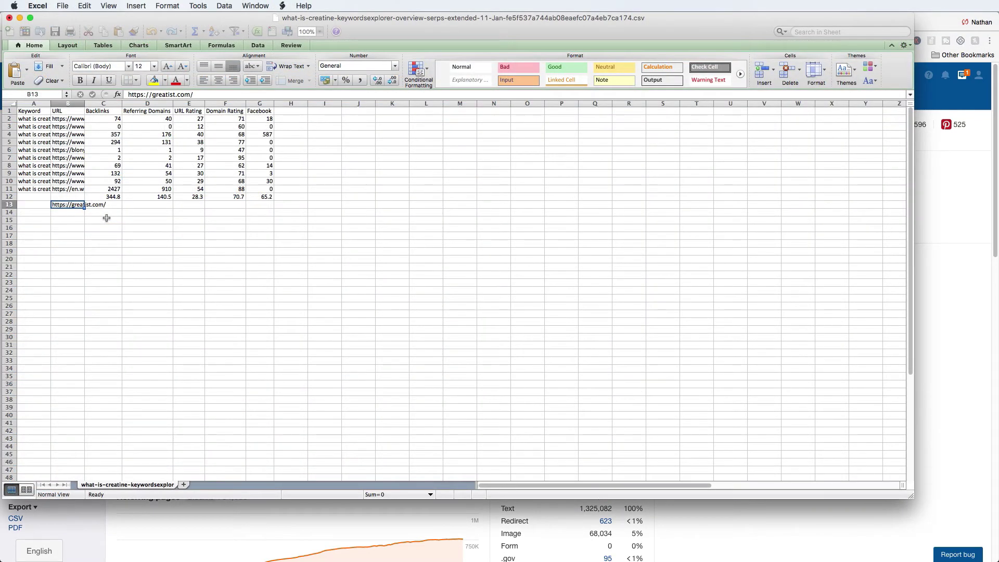
{"action": "left_click_drag", "start_coordinate": [84, 103], "coordinate": [125, 103]}
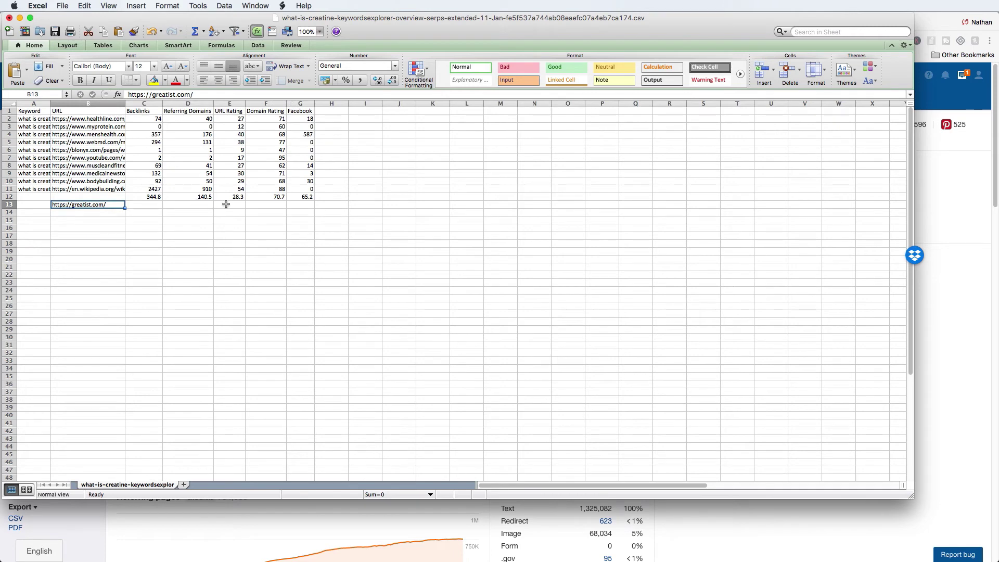
{"action": "left_click", "coordinate": [268, 205]}
{"action": "type", "text": "67"}
{"action": "left_click", "coordinate": [326, 238]}
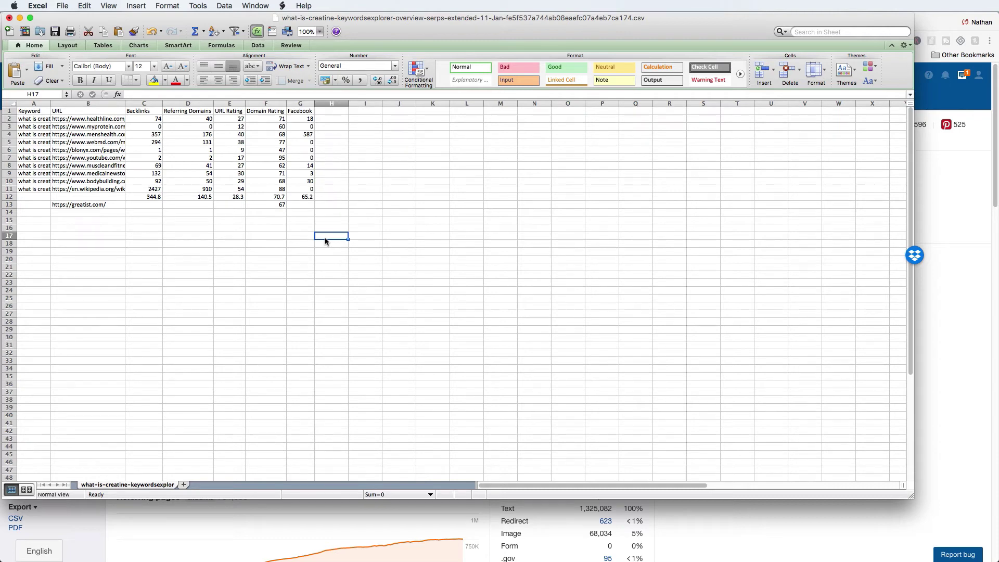
Step: Auto-fit column B to show full URLs, then highlight row 6 with the blonyx result
{"action": "double_click", "coordinate": [125, 104]}
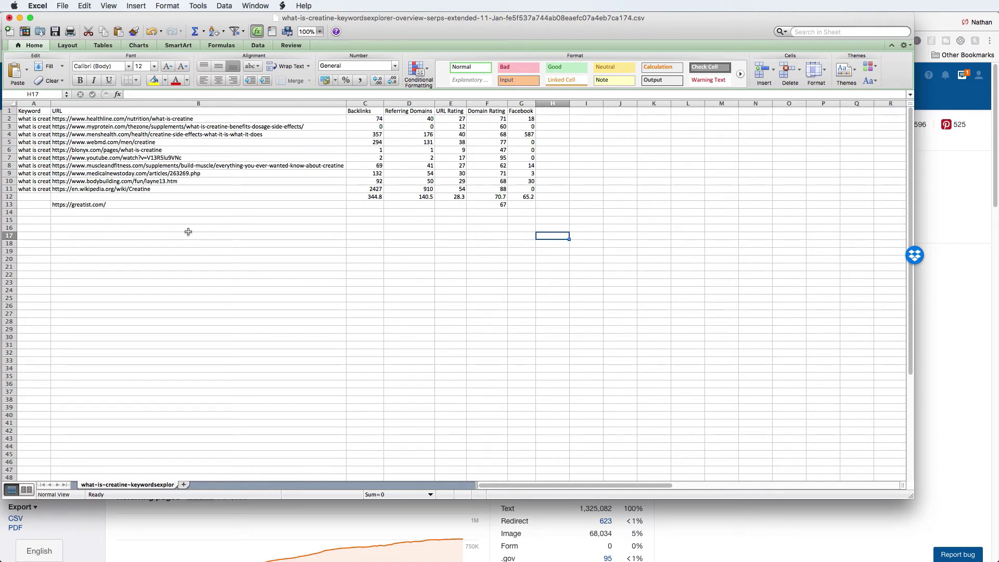
{"action": "left_click", "coordinate": [276, 244]}
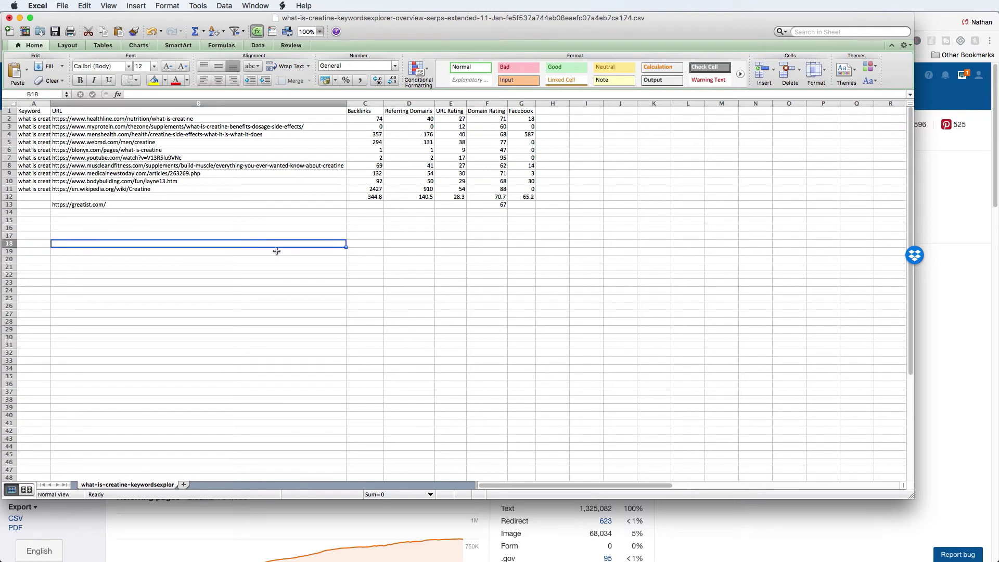
{"action": "left_click", "coordinate": [9, 150]}
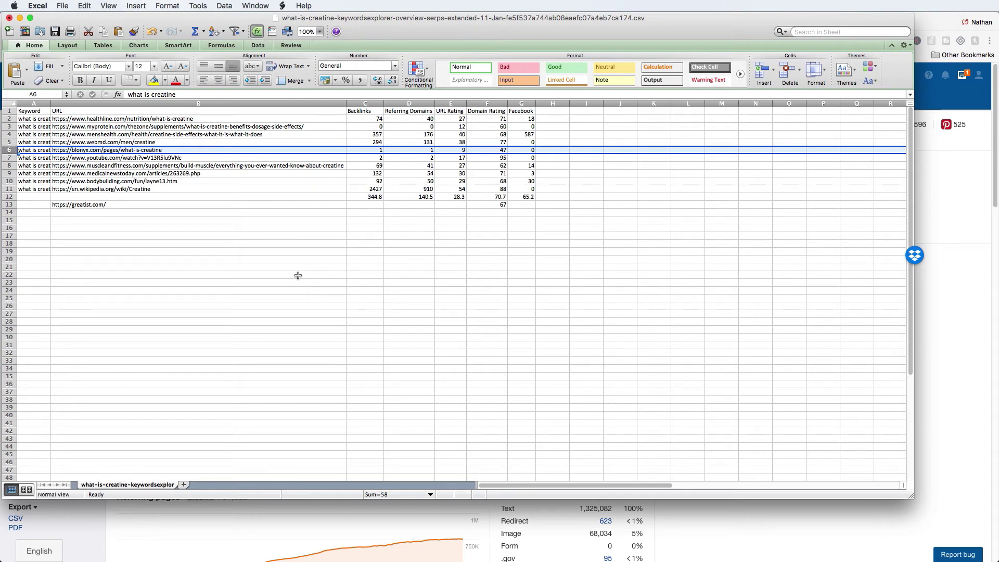
Step: Highlight row 3's myprotein result, then switch to the Ahrefs greatist.com overview showing DR 67
{"action": "left_click", "coordinate": [297, 275]}
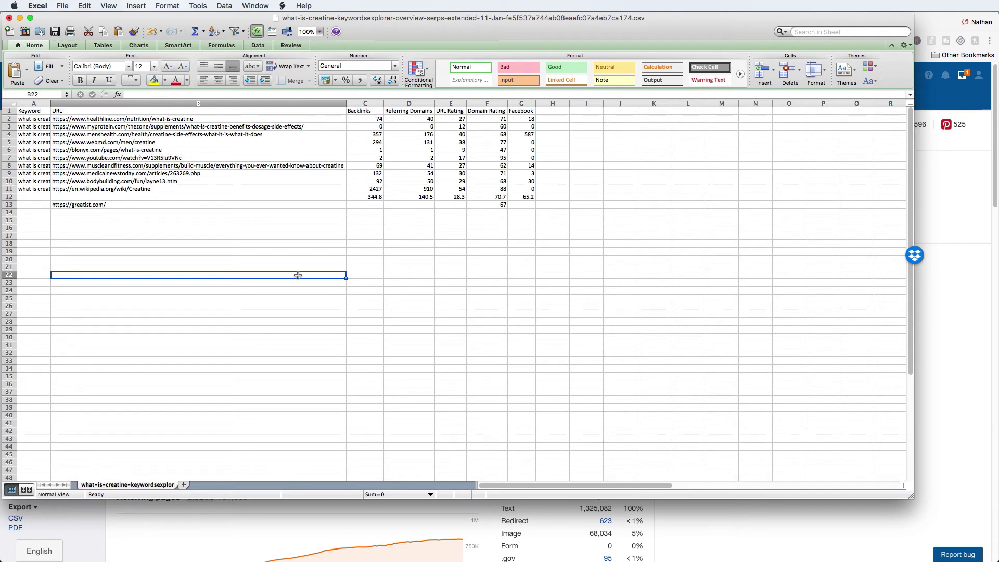
{"action": "left_click", "coordinate": [164, 220]}
{"action": "left_click", "coordinate": [115, 127]}
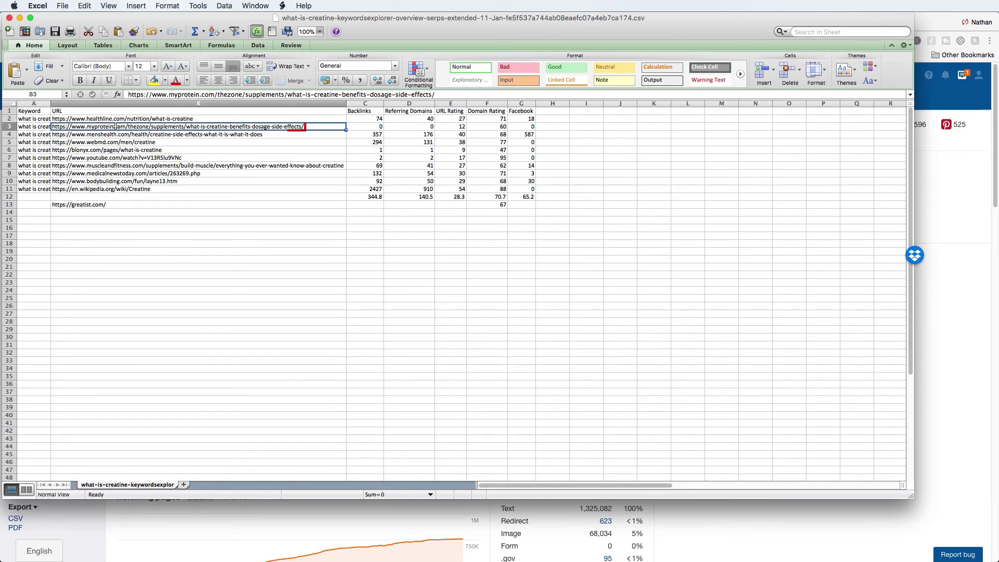
{"action": "left_click", "coordinate": [8, 126]}
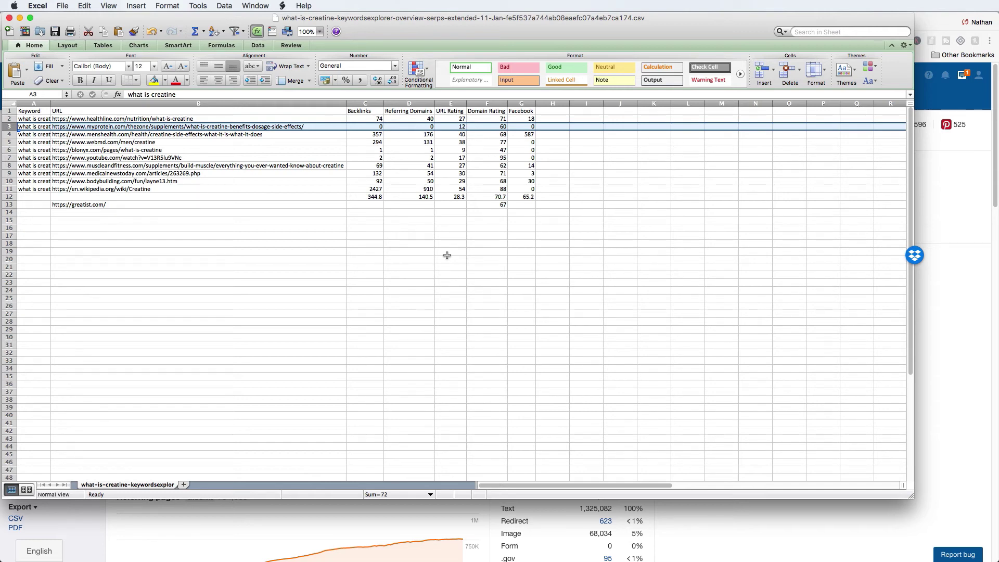
{"action": "left_click", "coordinate": [299, 227]}
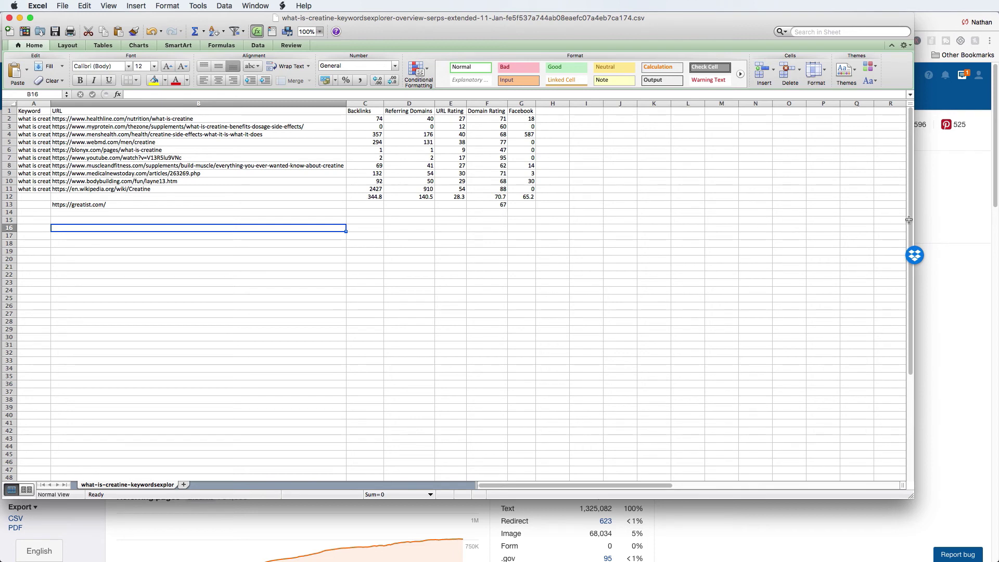
{"action": "left_click", "coordinate": [954, 187]}
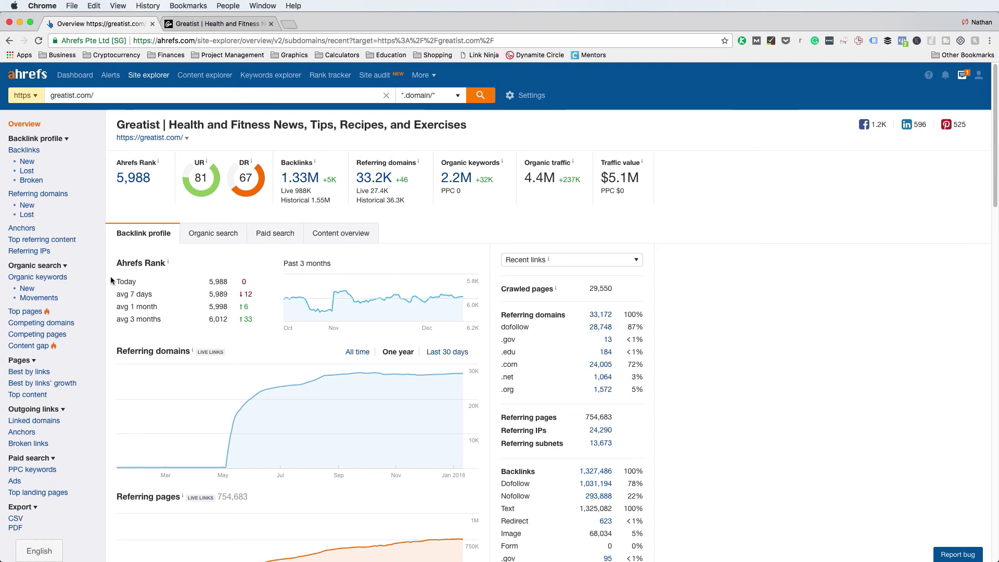
Step: Show greatist.com's organic keywords, 1,383,852 US, and expand the SERP for 'whole 30'
{"action": "left_click", "coordinate": [63, 281]}
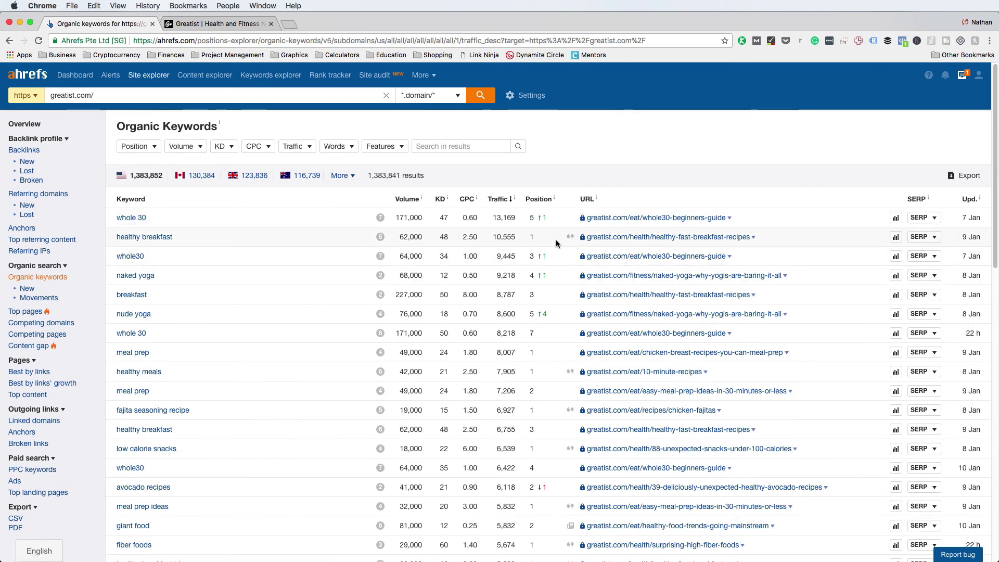
{"action": "left_click", "coordinate": [934, 219]}
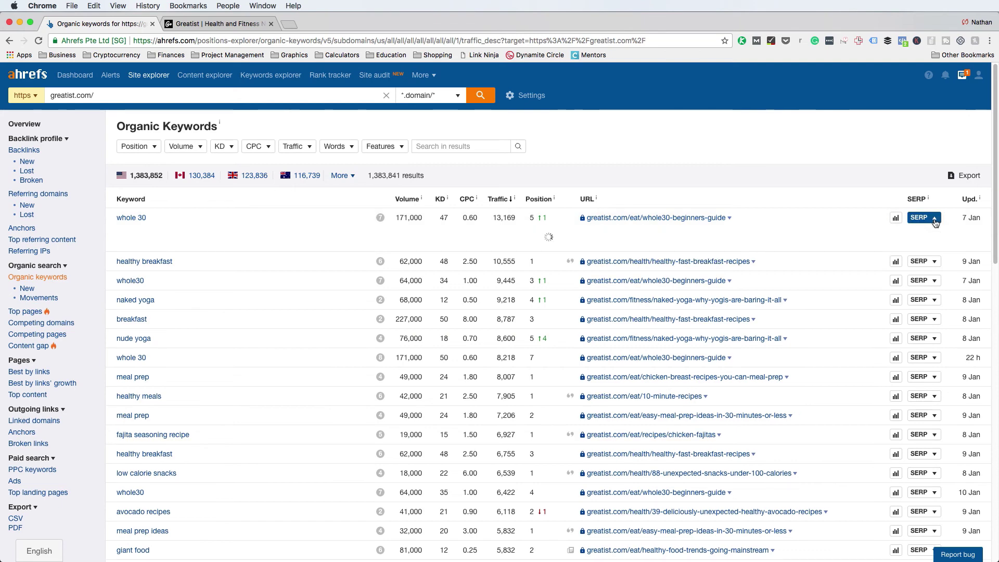